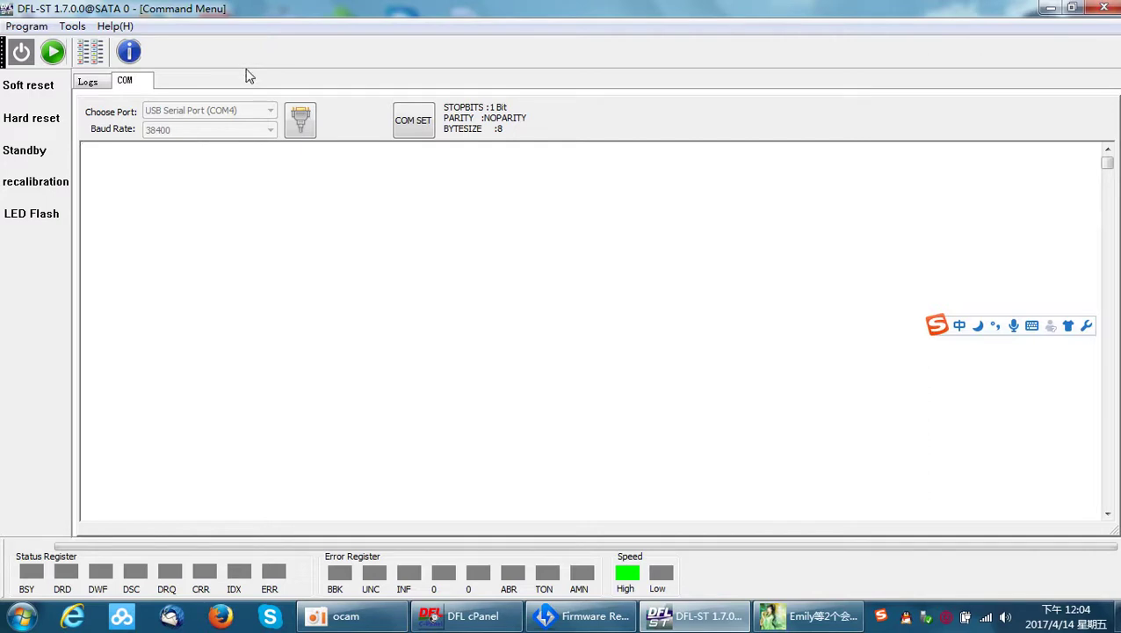
- Power on the drive on SATA 0 and examine its startup output in the COM terminal
key("ctrl+space")
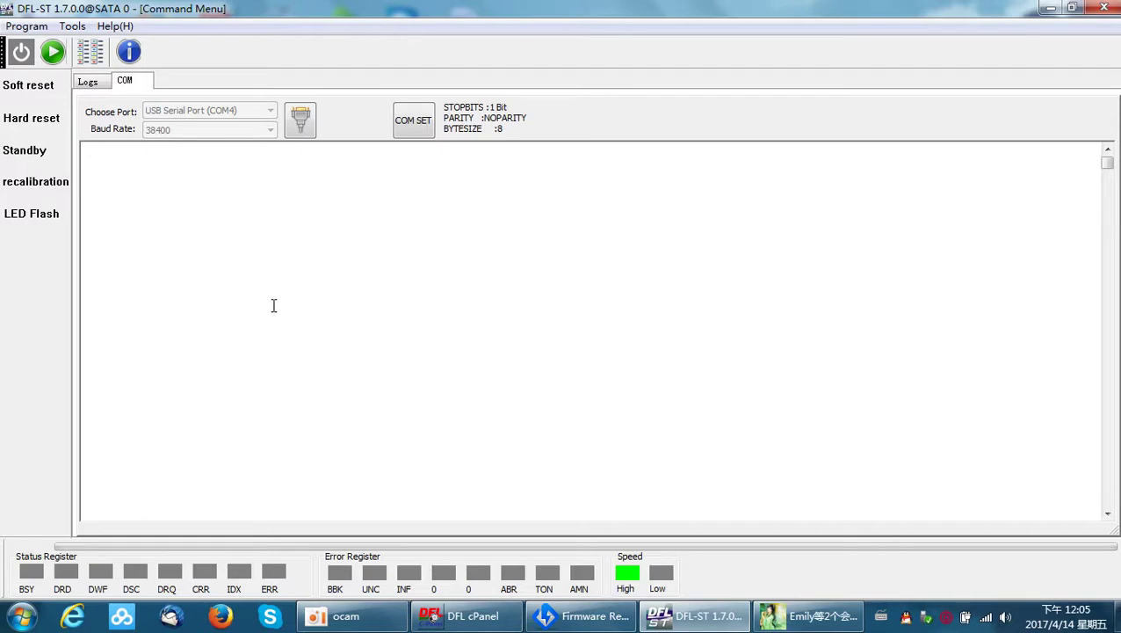
left_click(21, 51)
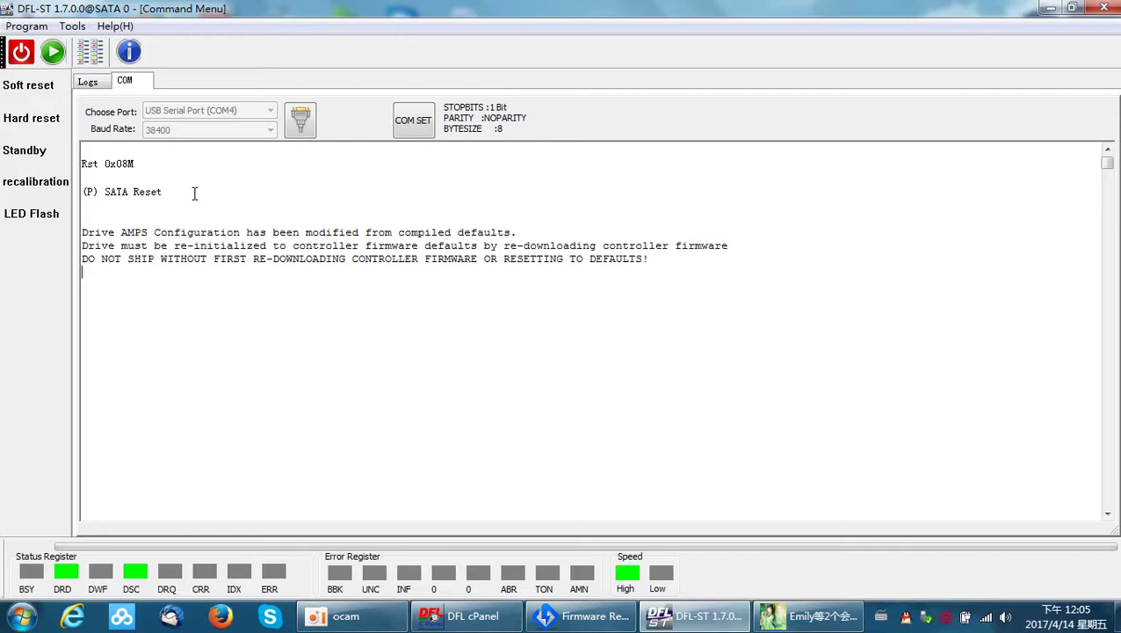
left_click_drag(220, 184, 77, 166)
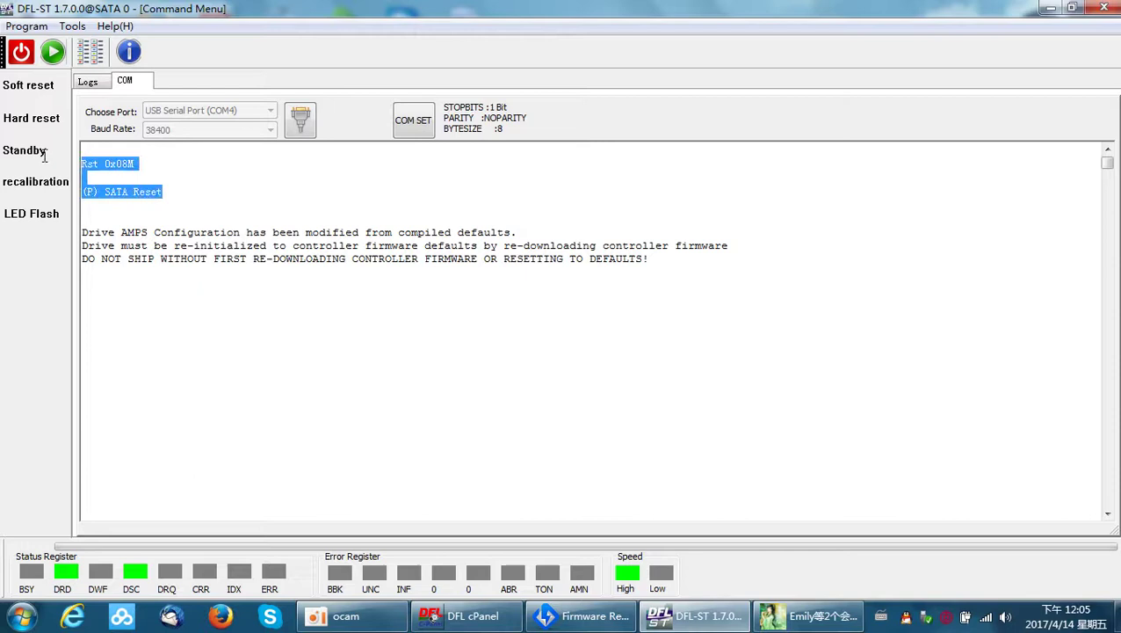
left_click_drag(163, 189, 82, 160)
left_click(181, 181)
left_click_drag(192, 193, 85, 163)
left_click(201, 188)
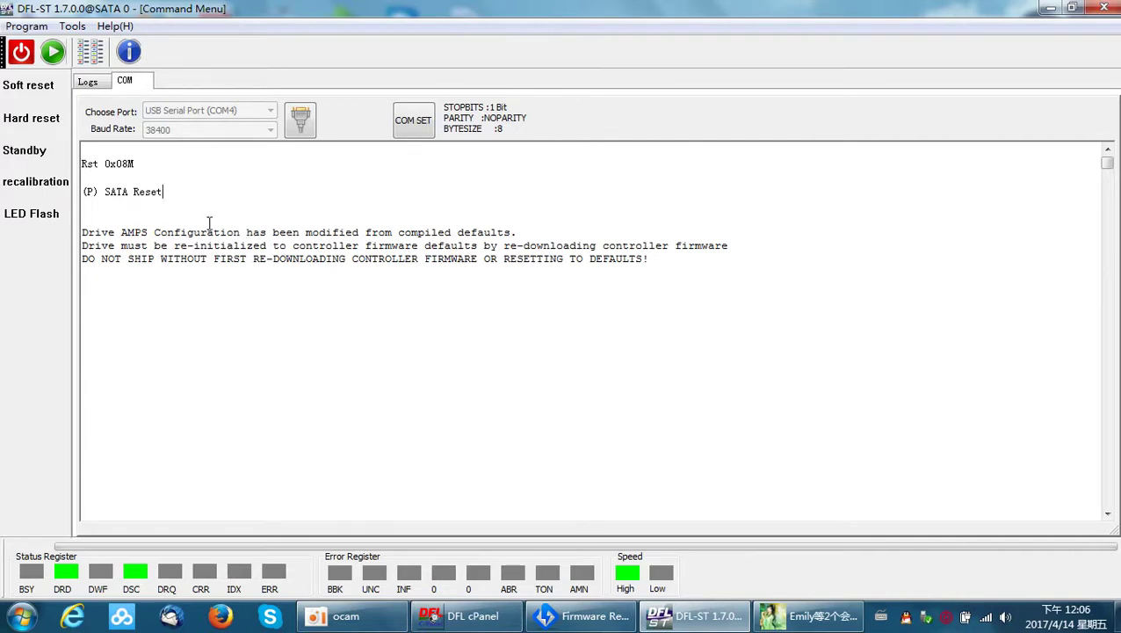
left_click(309, 307)
left_click(254, 261)
- Start the Barracuda F3 module, obtain the drive's details, and accept the basic info with work directory D:\DFLTask
left_click(55, 53)
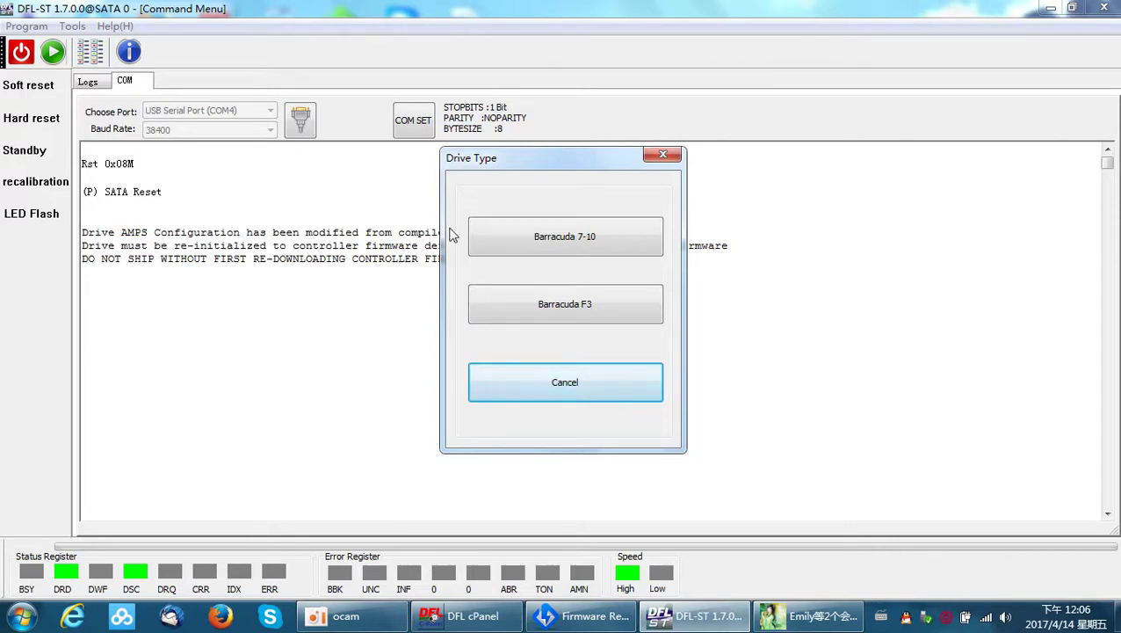
left_click(562, 315)
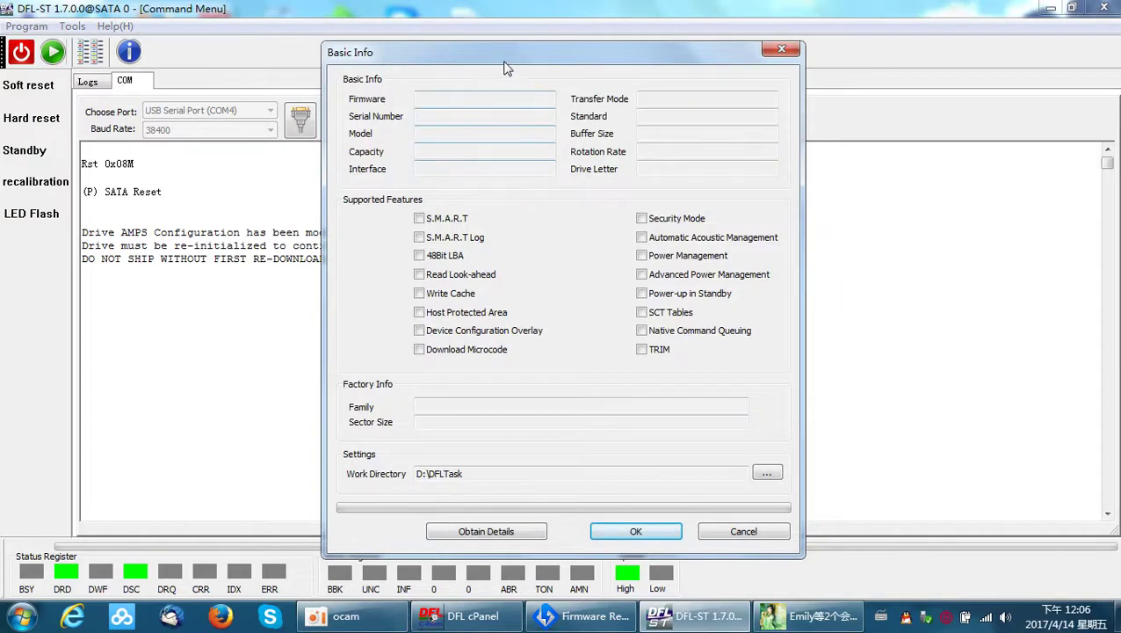
left_click_drag(504, 56, 475, 41)
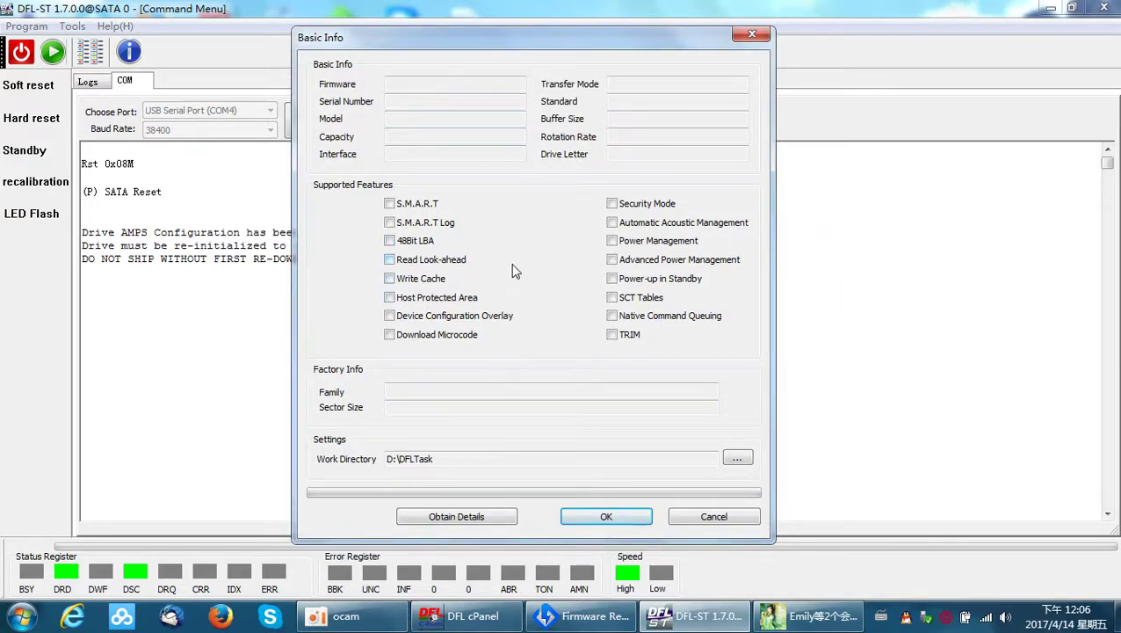
left_click(482, 517)
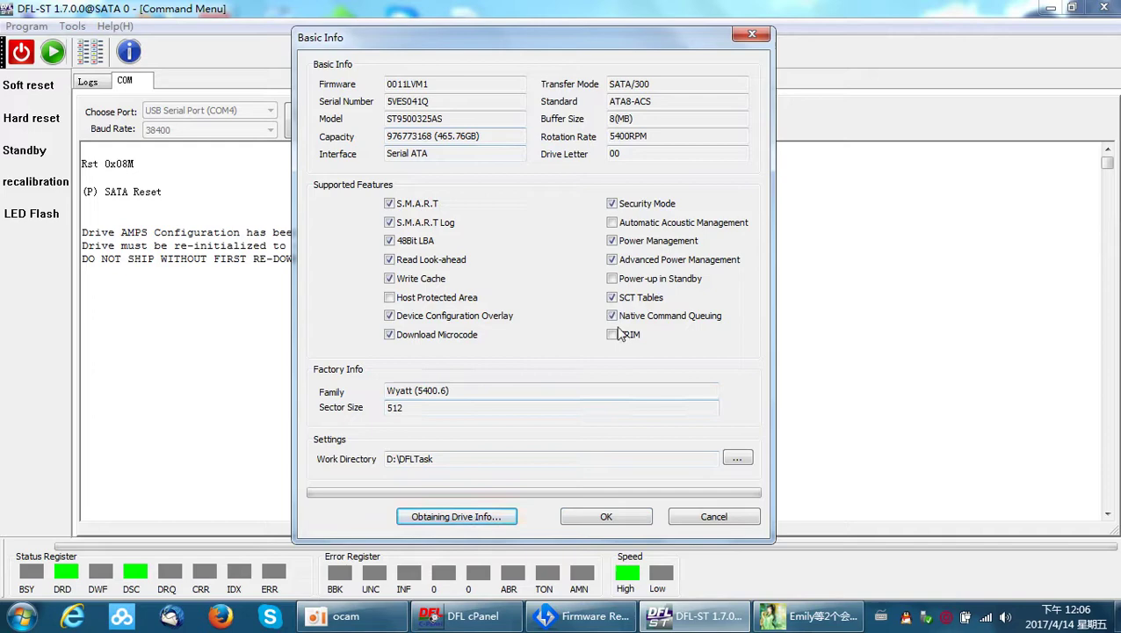
left_click(625, 514)
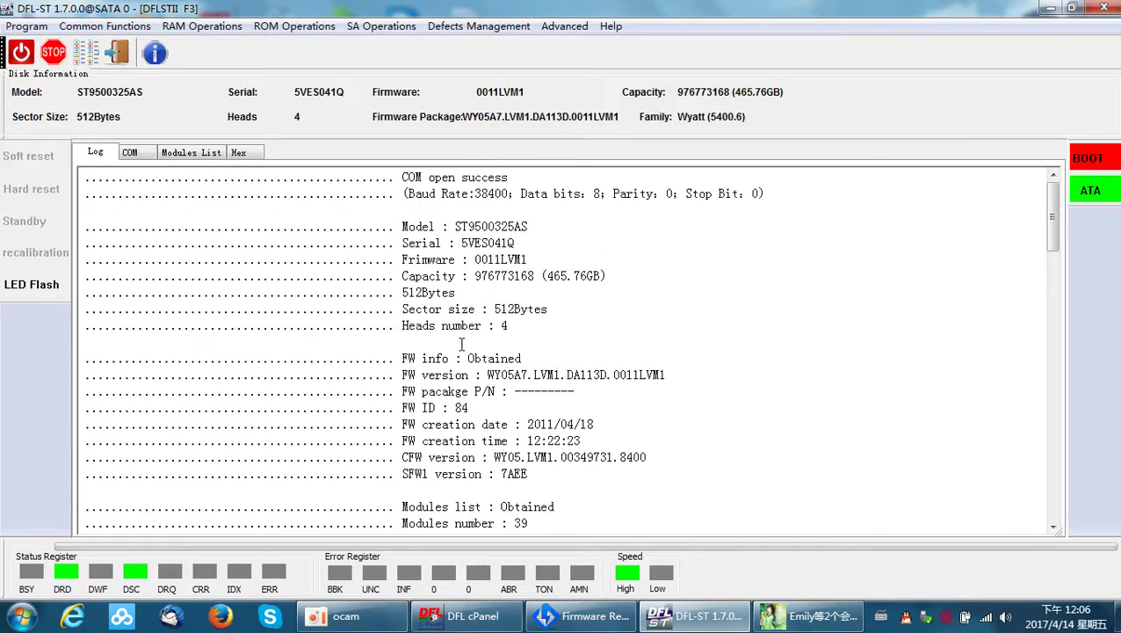
- Review the drive and firmware details in the log, the COM terminal output, and the list of firmware modules
left_click(554, 308)
left_click(513, 261)
left_click(497, 275)
scroll(480, 441, "down", 2)
scroll(480, 440, "up", 2)
left_click(137, 154)
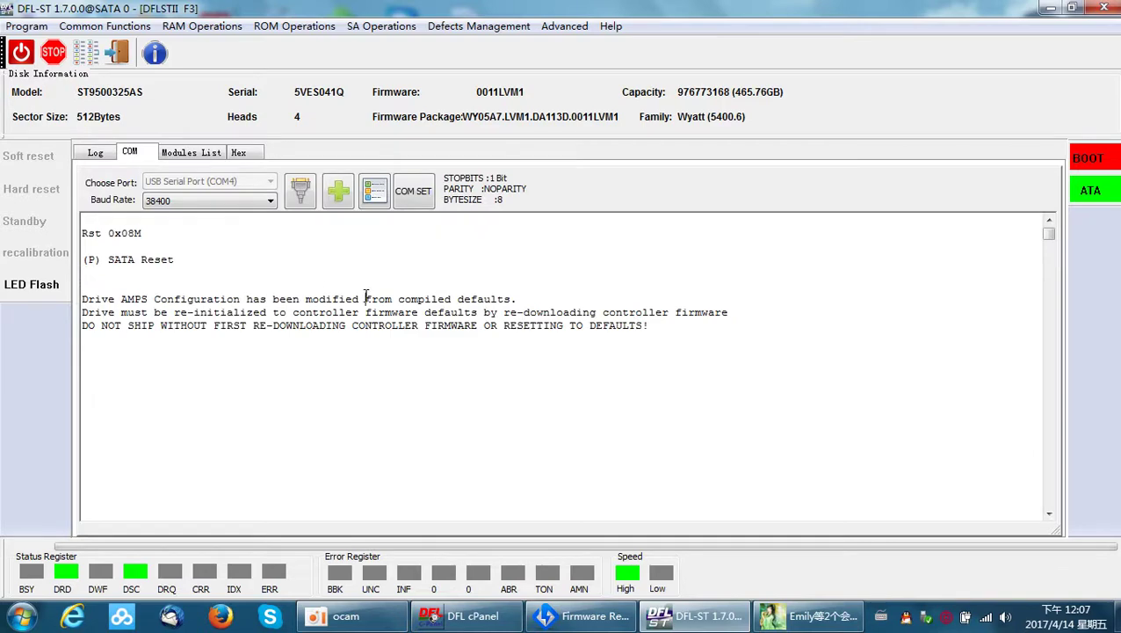
left_click(95, 155)
left_click(140, 154)
left_click(191, 155)
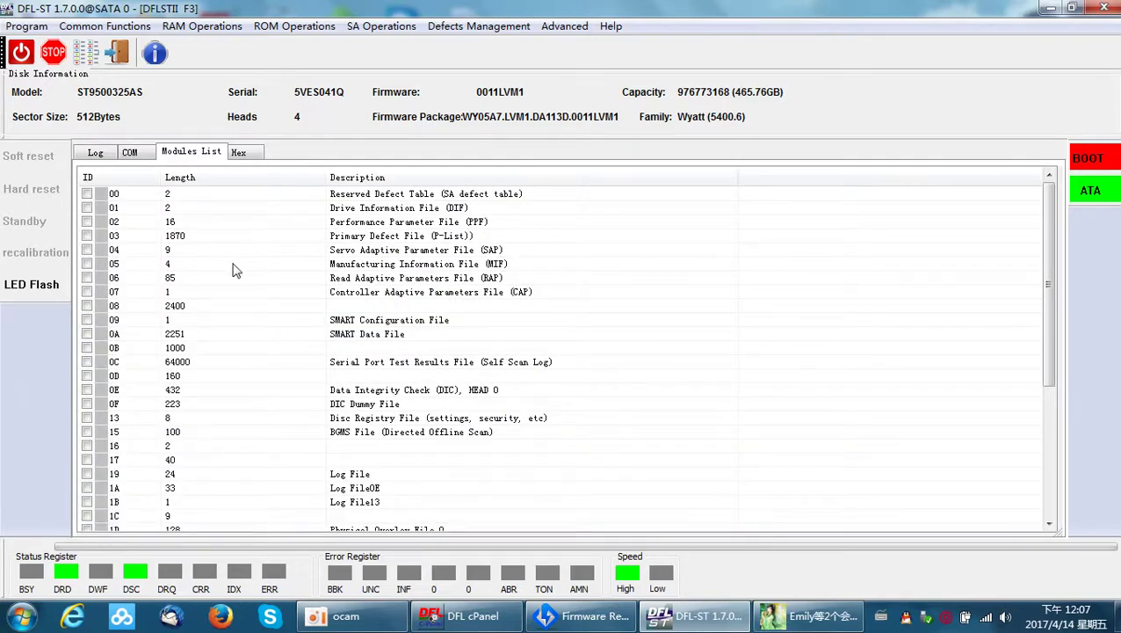
scroll(207, 285, "down", 2)
scroll(218, 312, "up", 2)
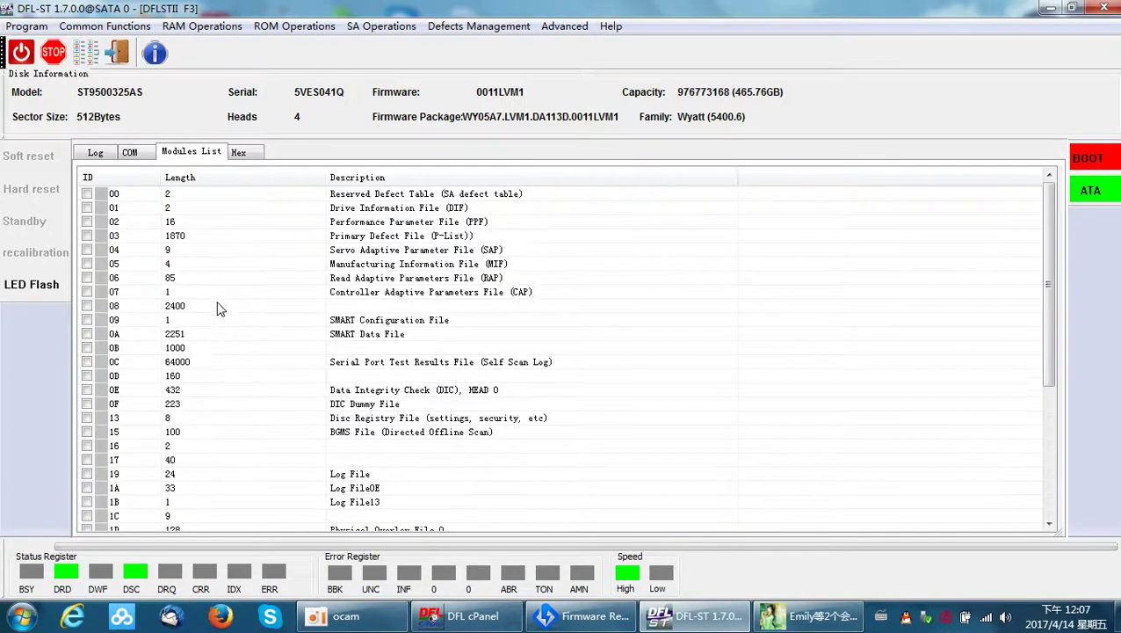
- Mark module 03, the Primary Defect File (P-List), view the available ROM operations, and unmark the module
left_click(212, 238)
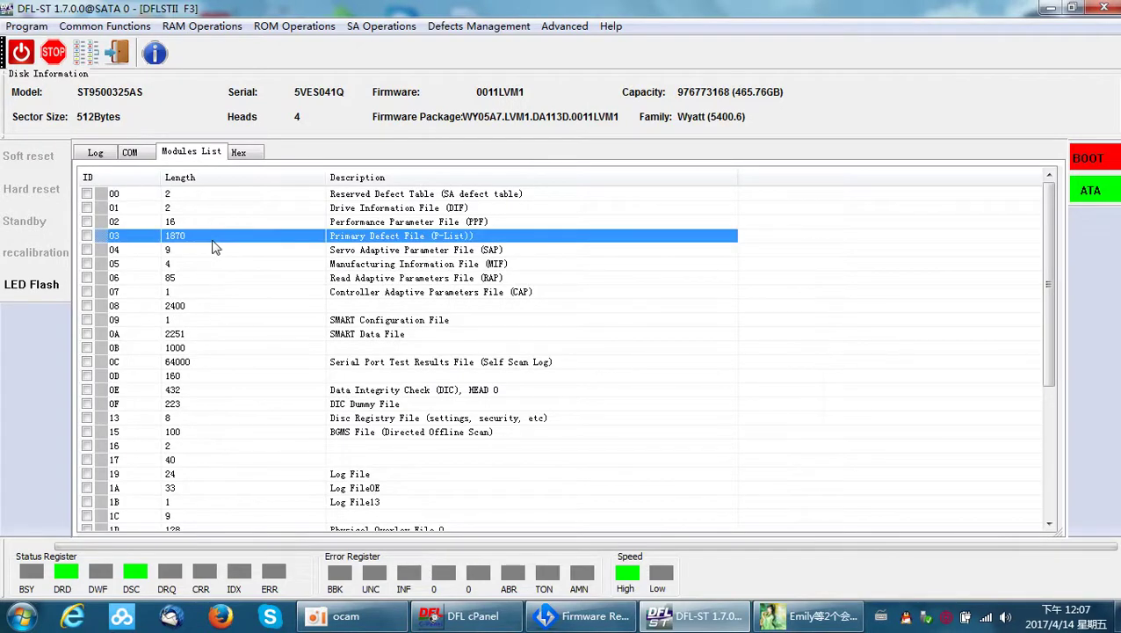
left_click(87, 235)
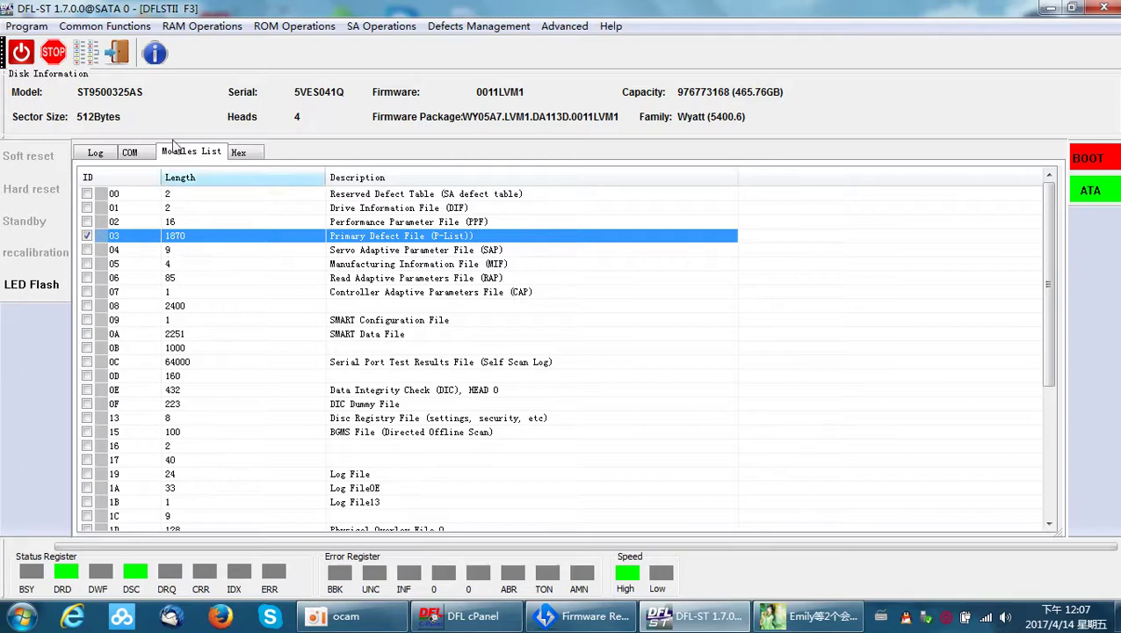
left_click(294, 25)
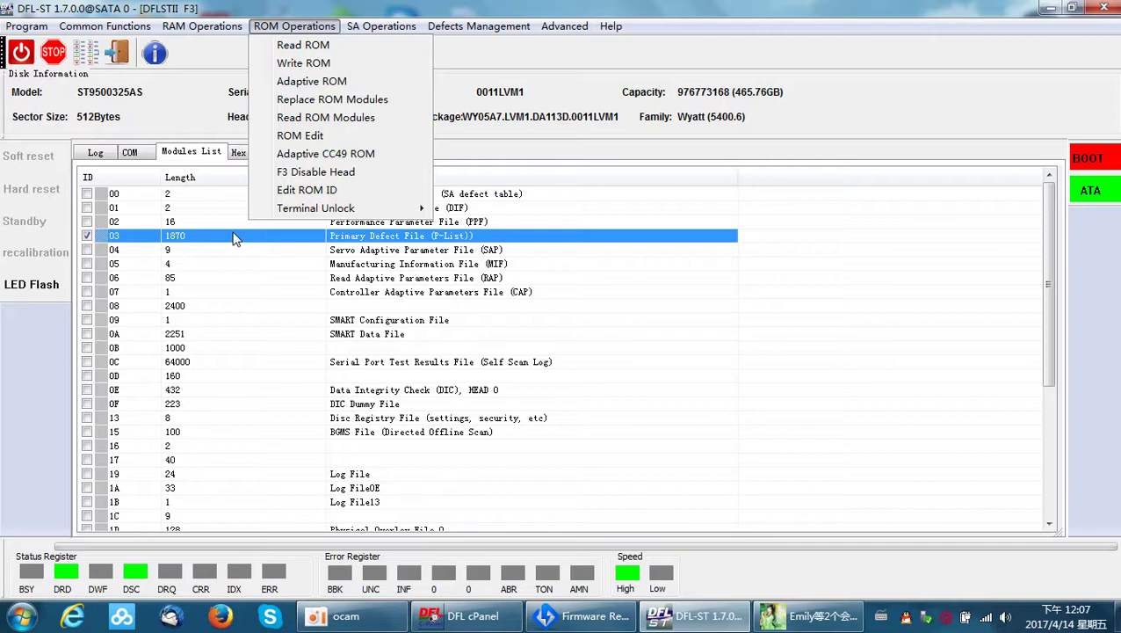
left_click(210, 107)
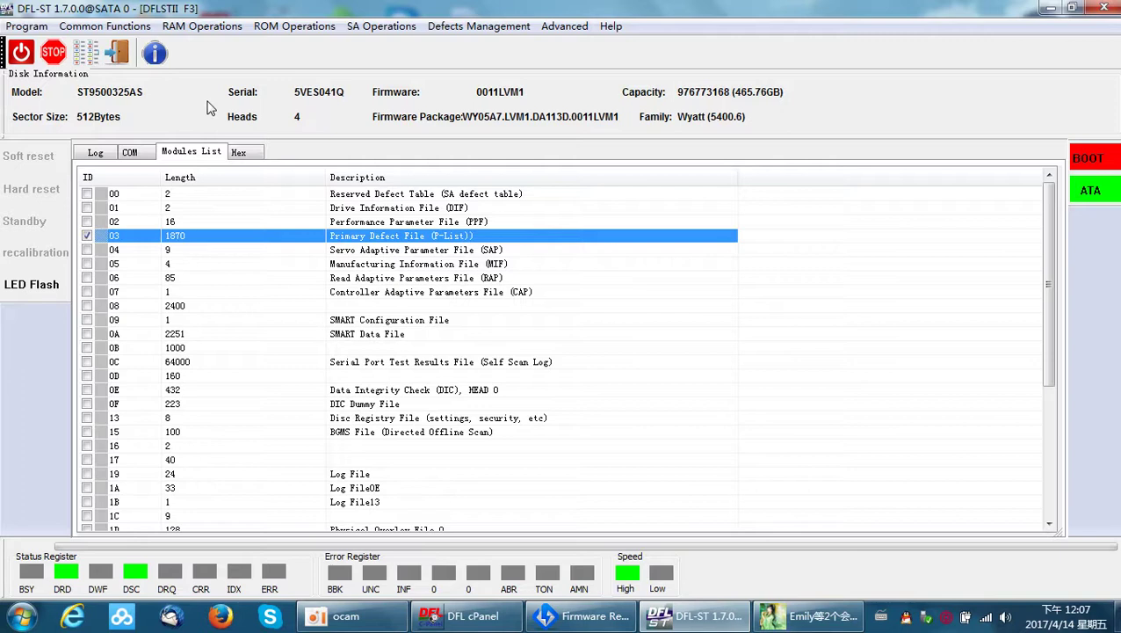
left_click(88, 236)
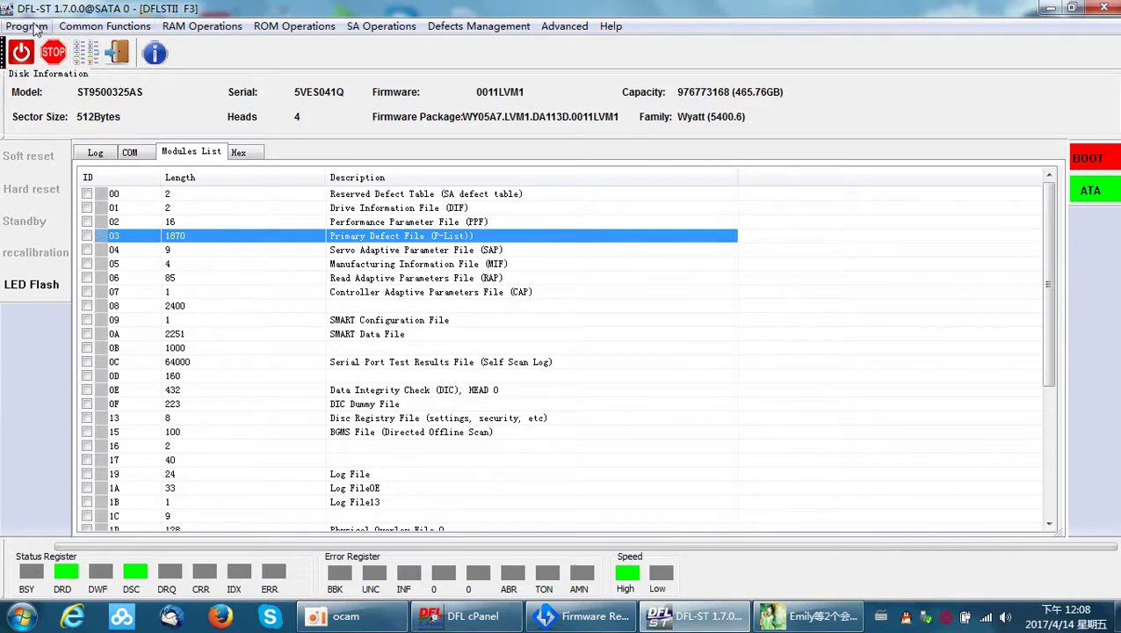
- Look through the common COM commands and common repairs, and examine the SATA Reset line in the COM terminal
left_click(105, 26)
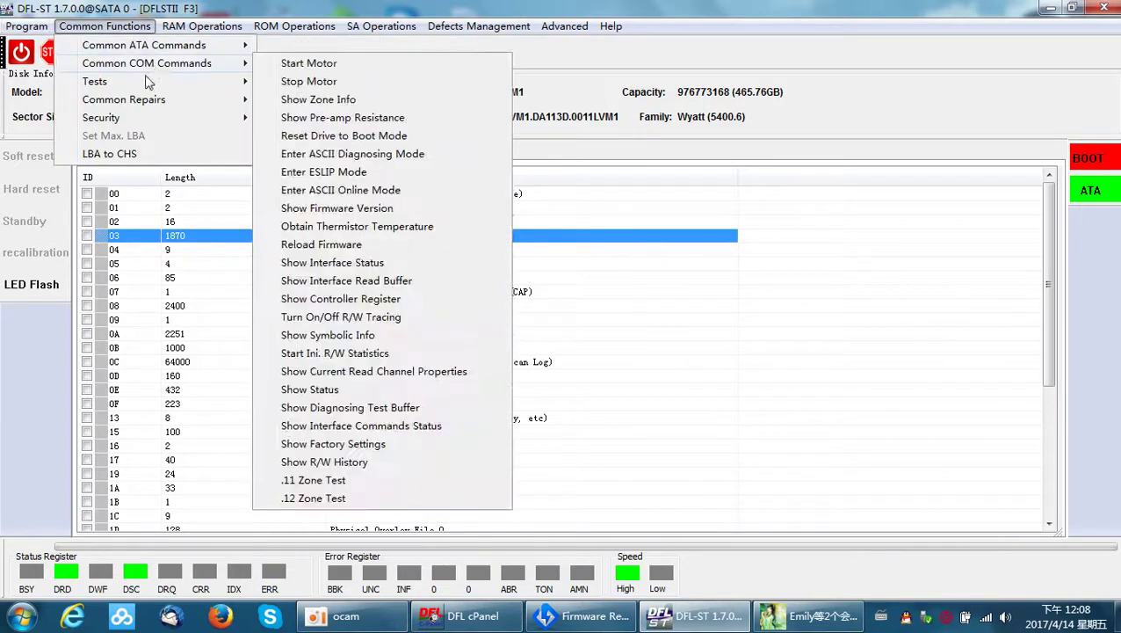
mouse_move(132, 105)
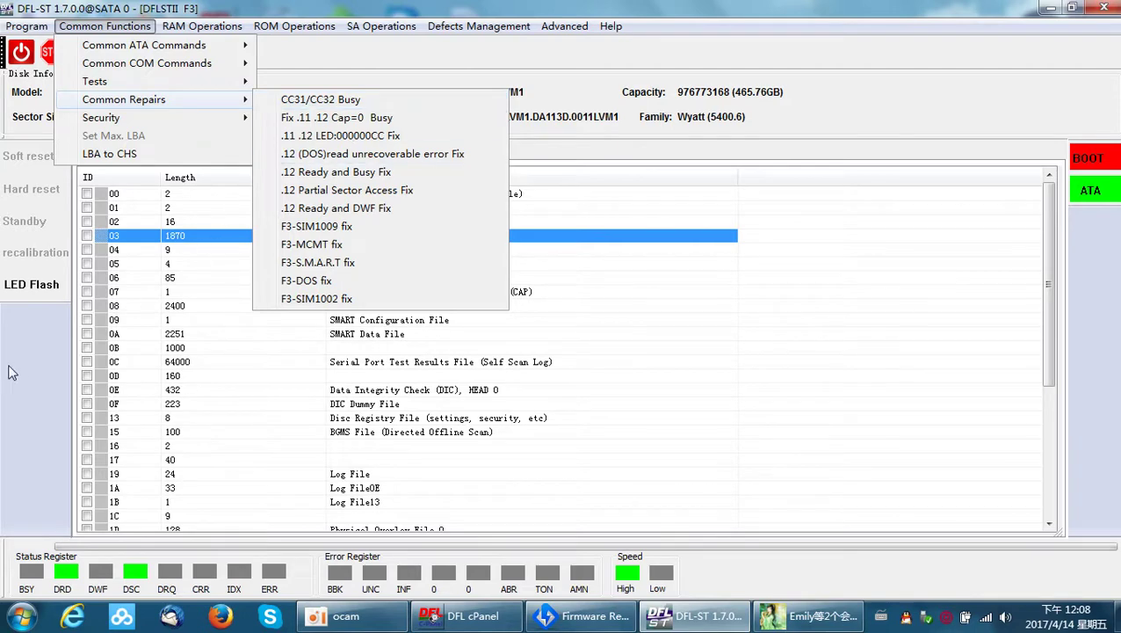
left_click(63, 312)
left_click(130, 151)
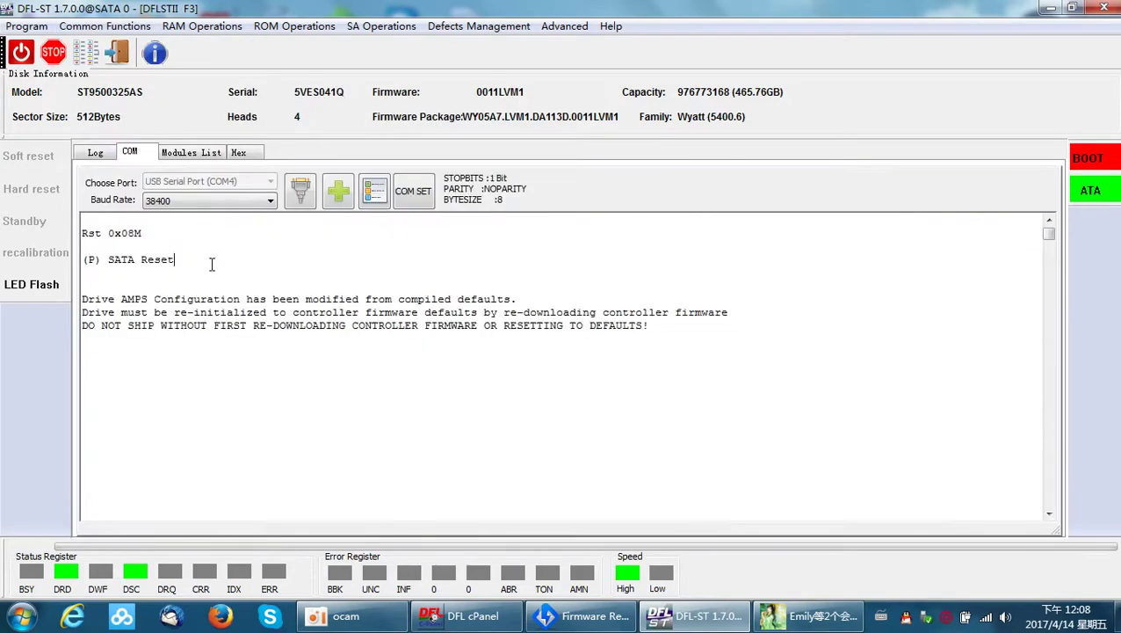
left_click_drag(210, 260, 81, 261)
left_click(197, 252)
left_click(206, 254)
- Review the common repair fixes, switch to DFL cPanel to check the DDP recovery module, and return to DFL-ST
left_click(122, 26)
mouse_move(143, 83)
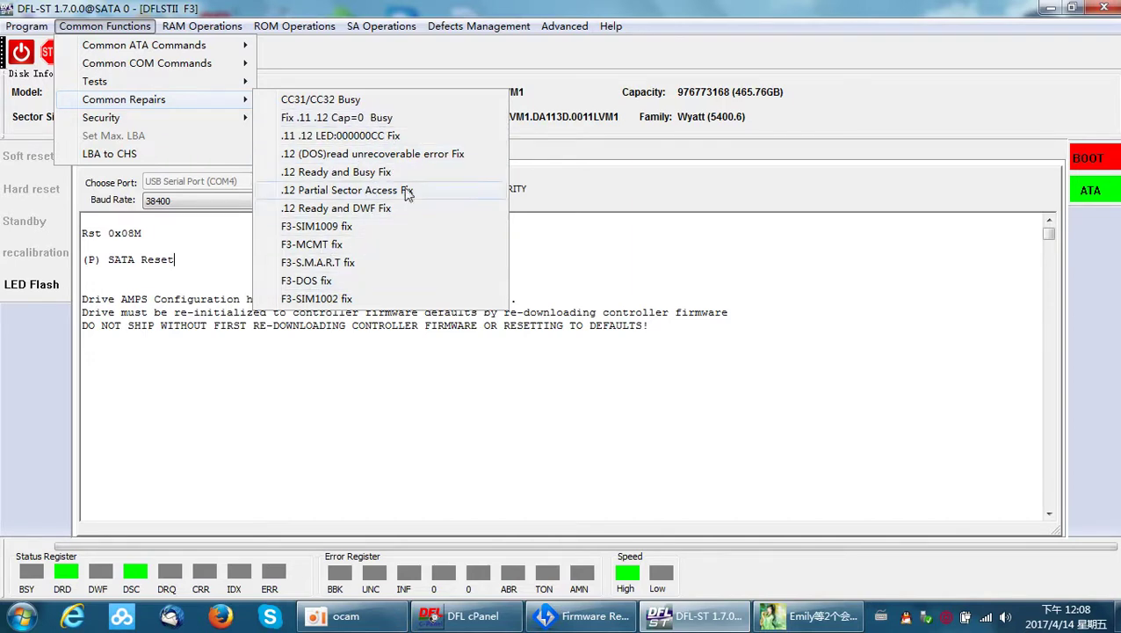
left_click(178, 280)
left_click(495, 622)
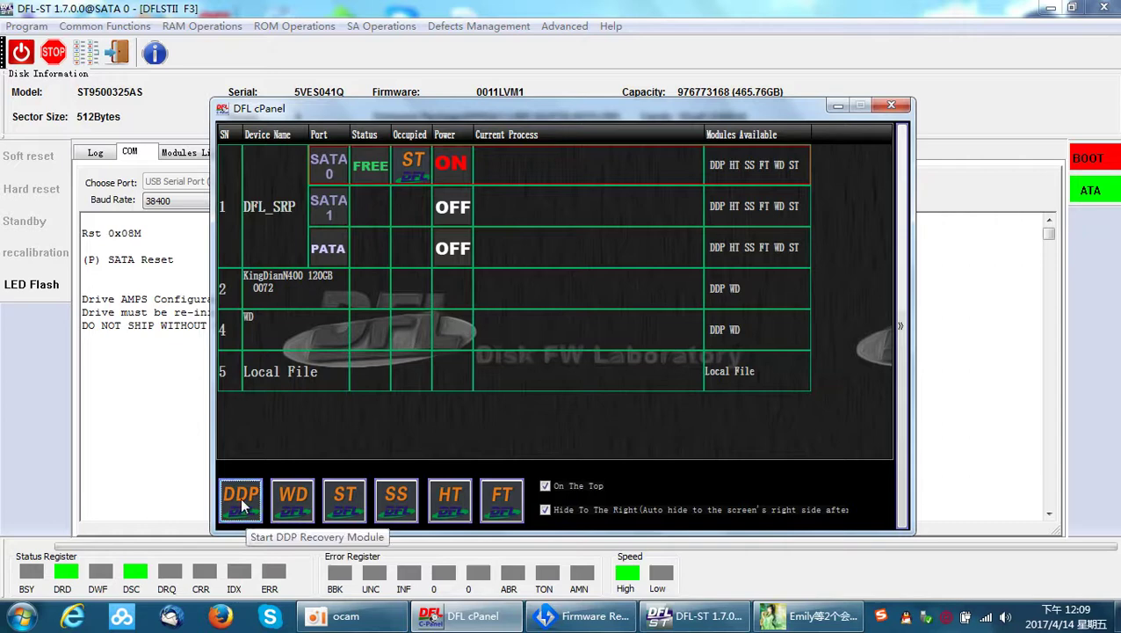
left_click(839, 106)
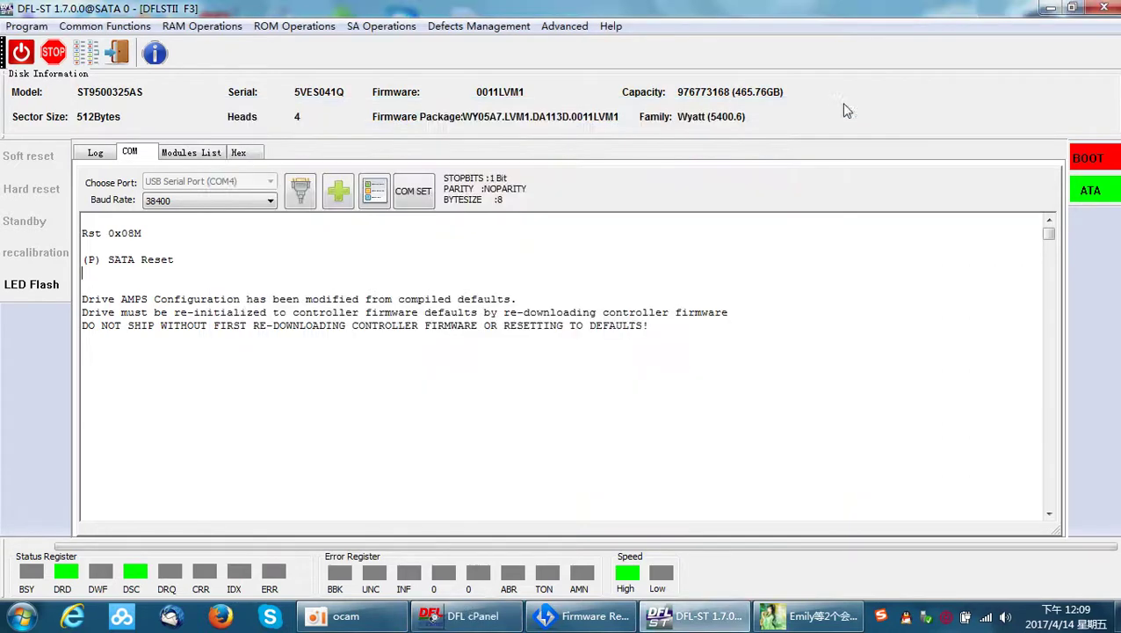
- Examine the available common functions and the RAM, ROM and SA operations
left_click(92, 26)
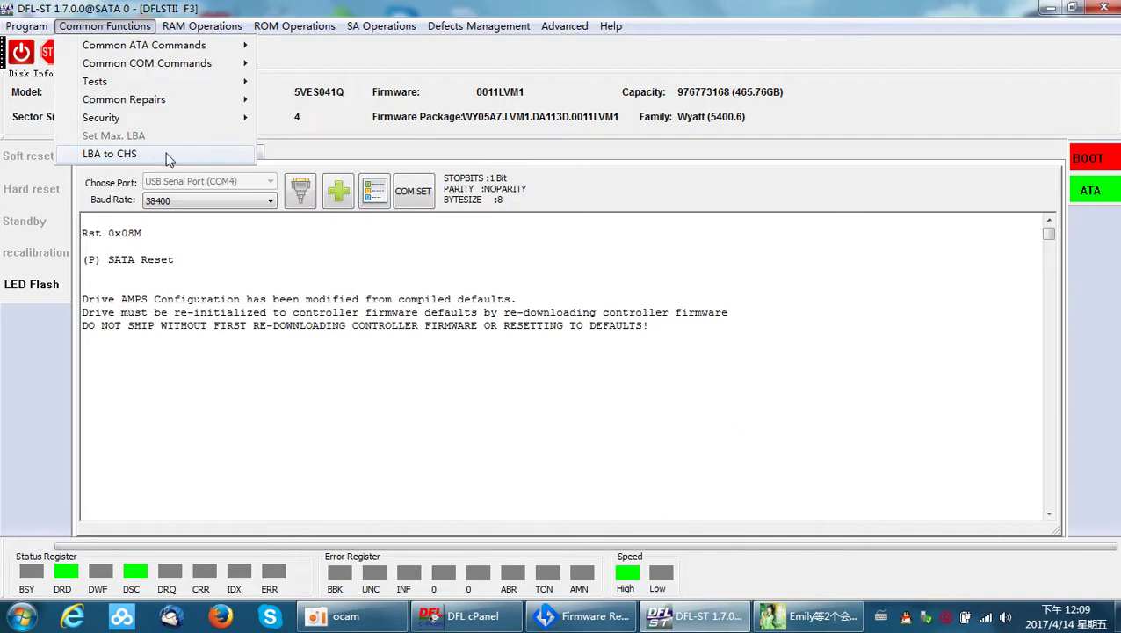
mouse_move(206, 32)
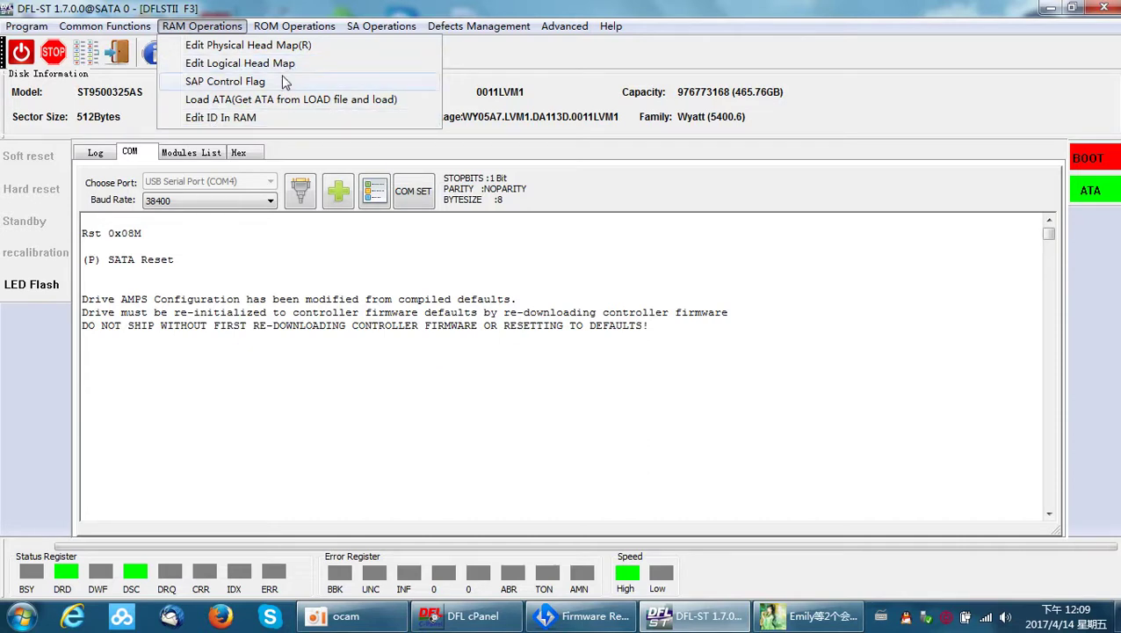
mouse_move(290, 26)
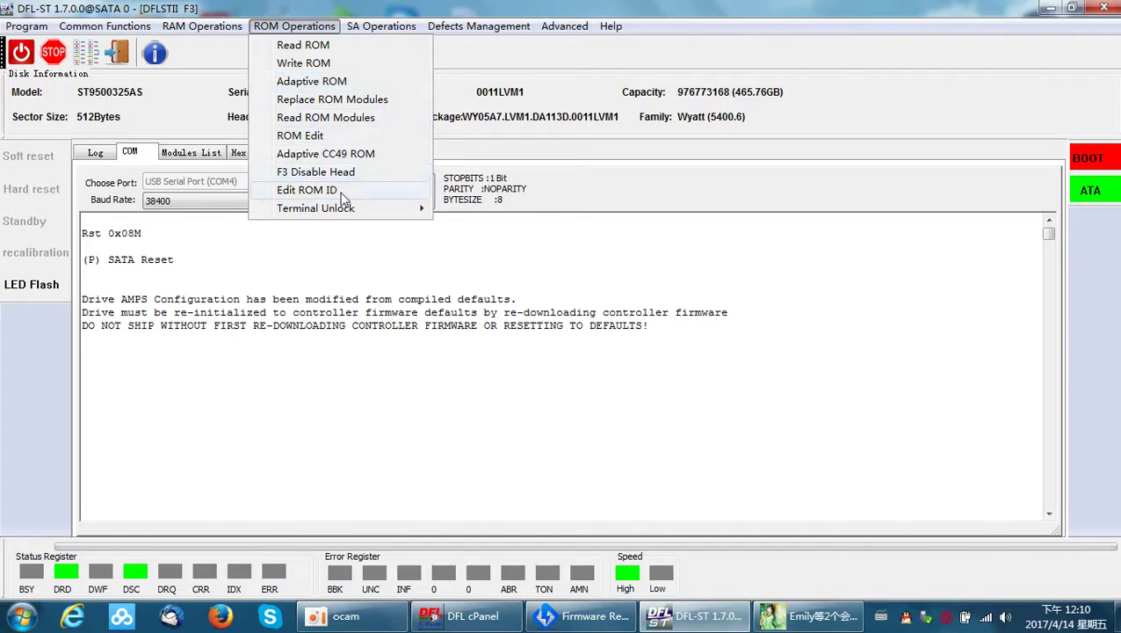
mouse_move(352, 213)
mouse_move(381, 26)
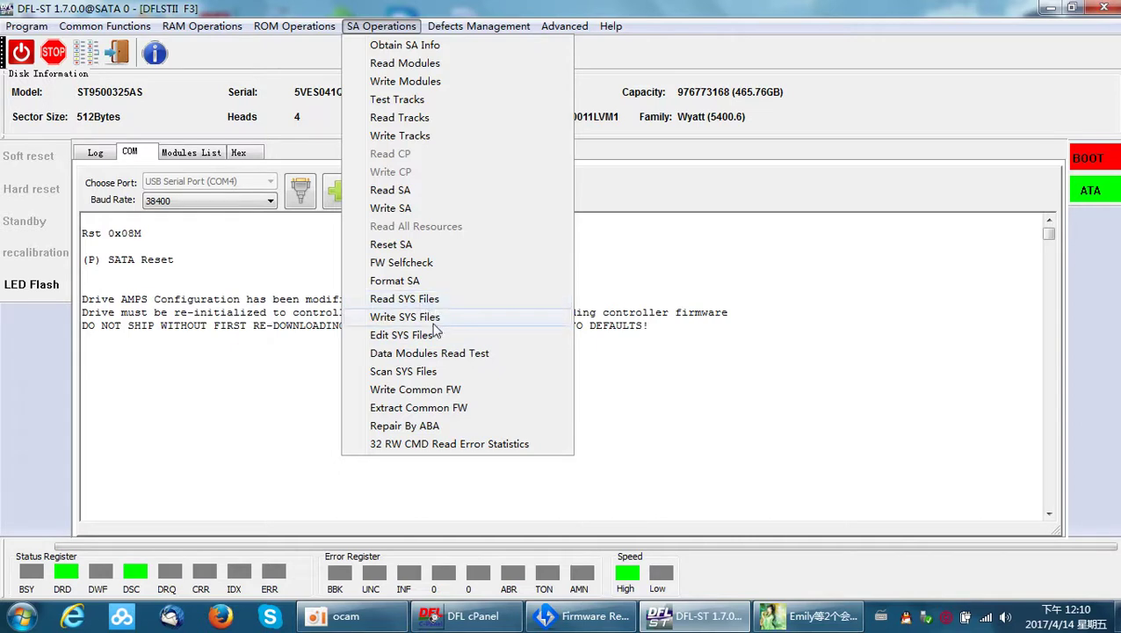
- Examine the defect management options, including S.M.A.R.T, translator, G list and TA list operations, and the advanced functions
mouse_move(478, 25)
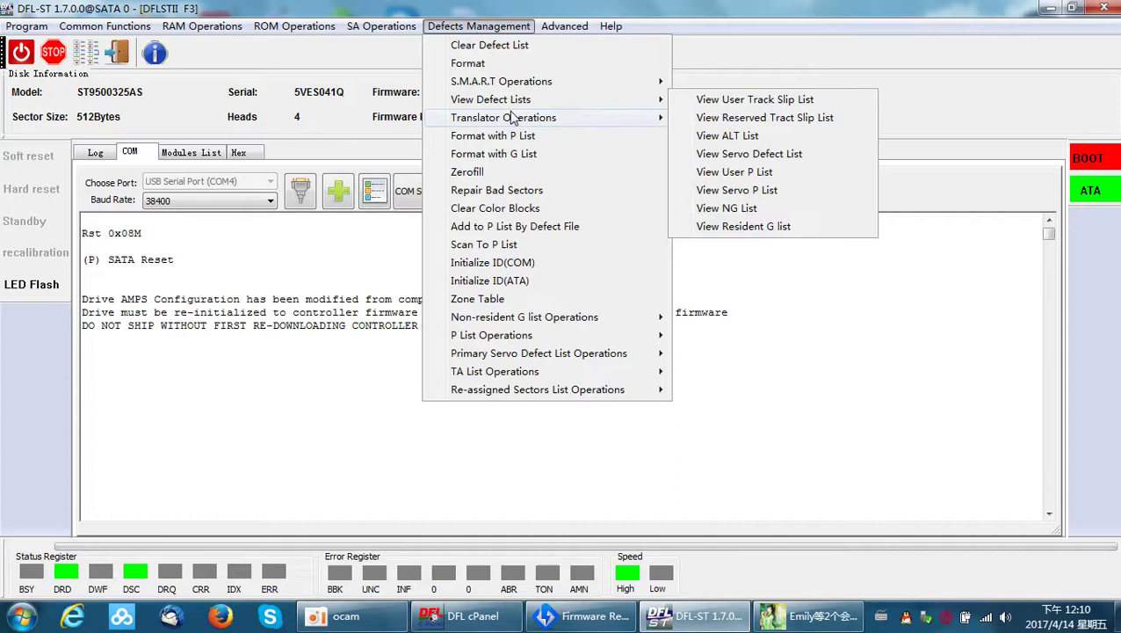
mouse_move(557, 128)
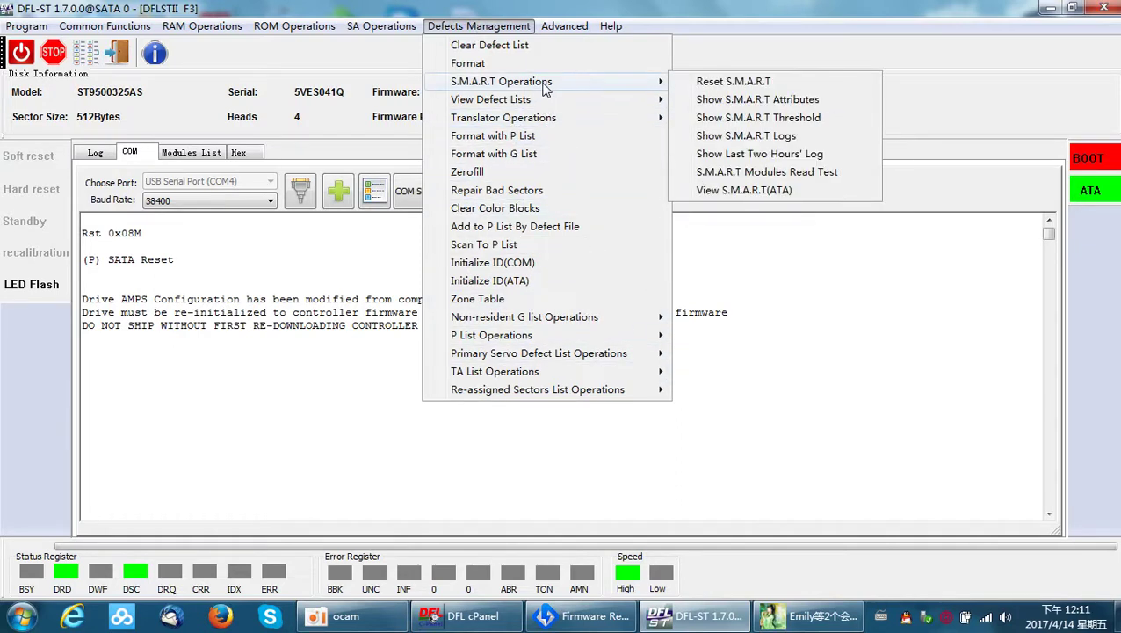
mouse_move(522, 125)
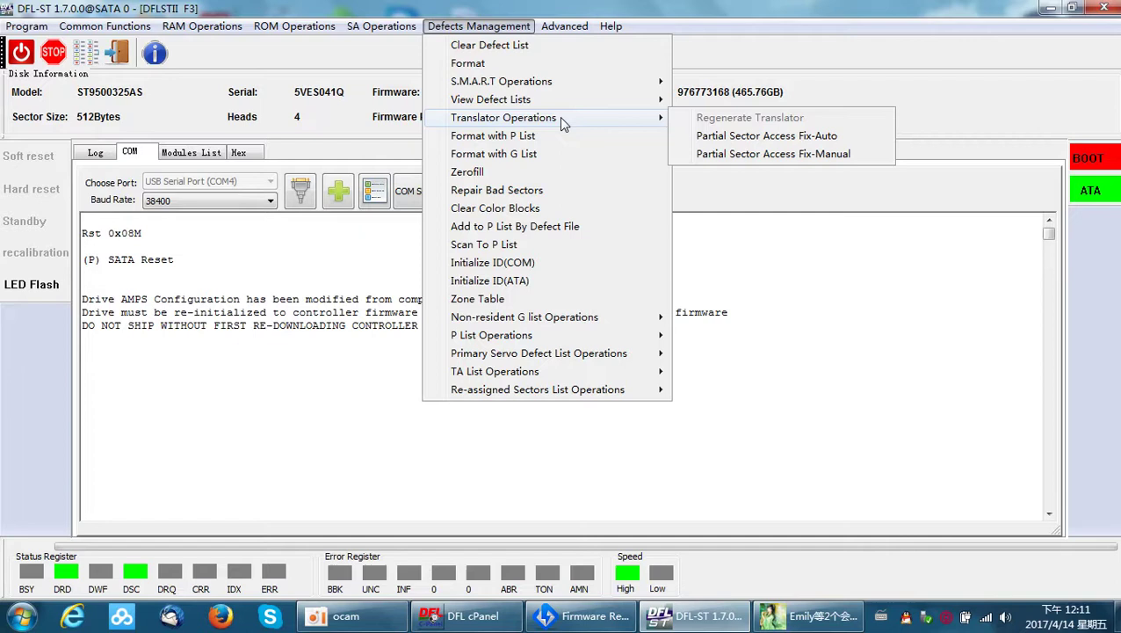
mouse_move(525, 320)
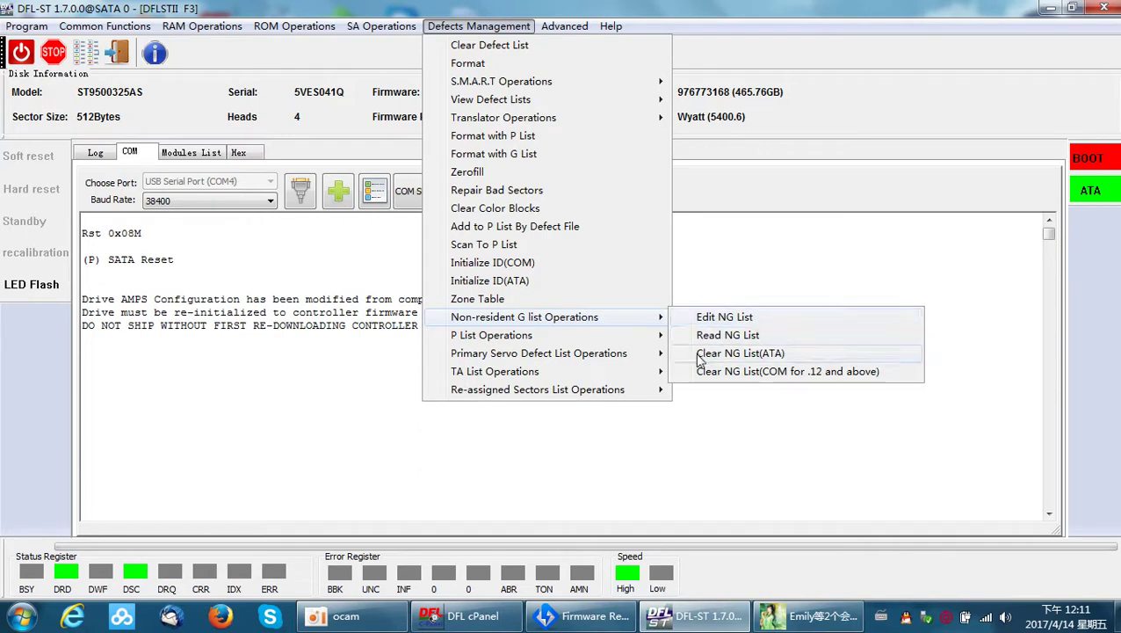
mouse_move(615, 334)
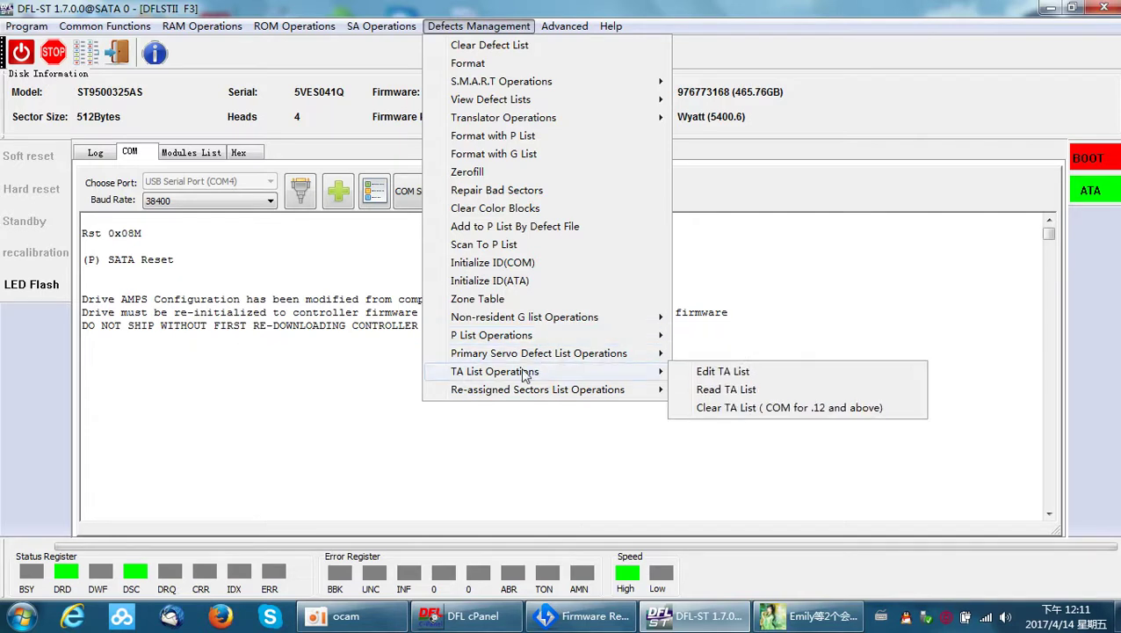
mouse_move(561, 27)
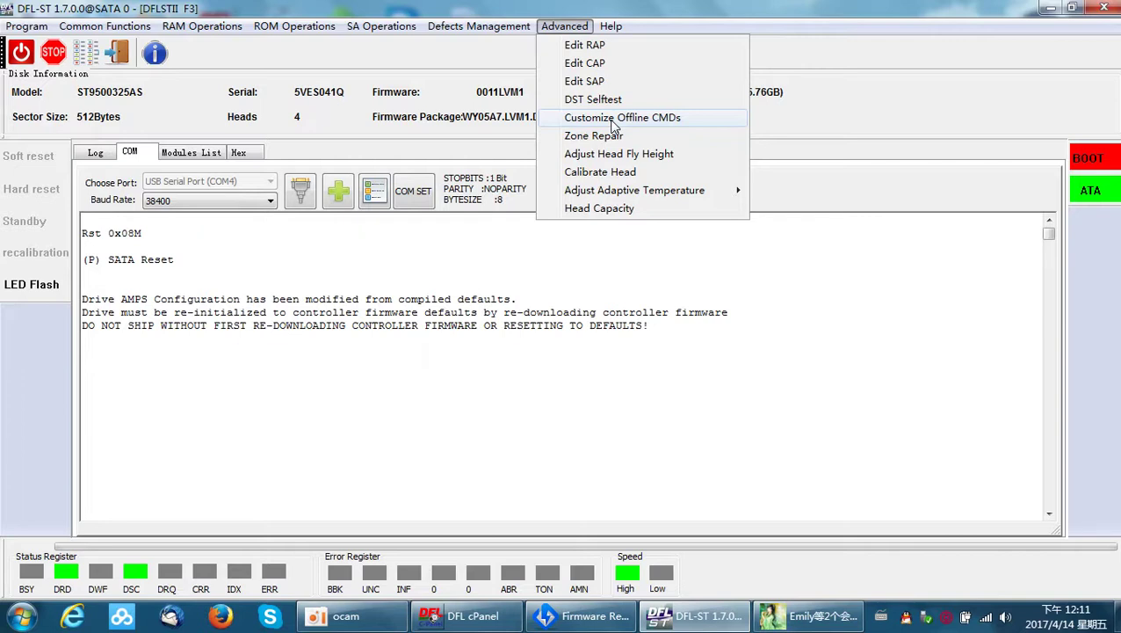
left_click(356, 62)
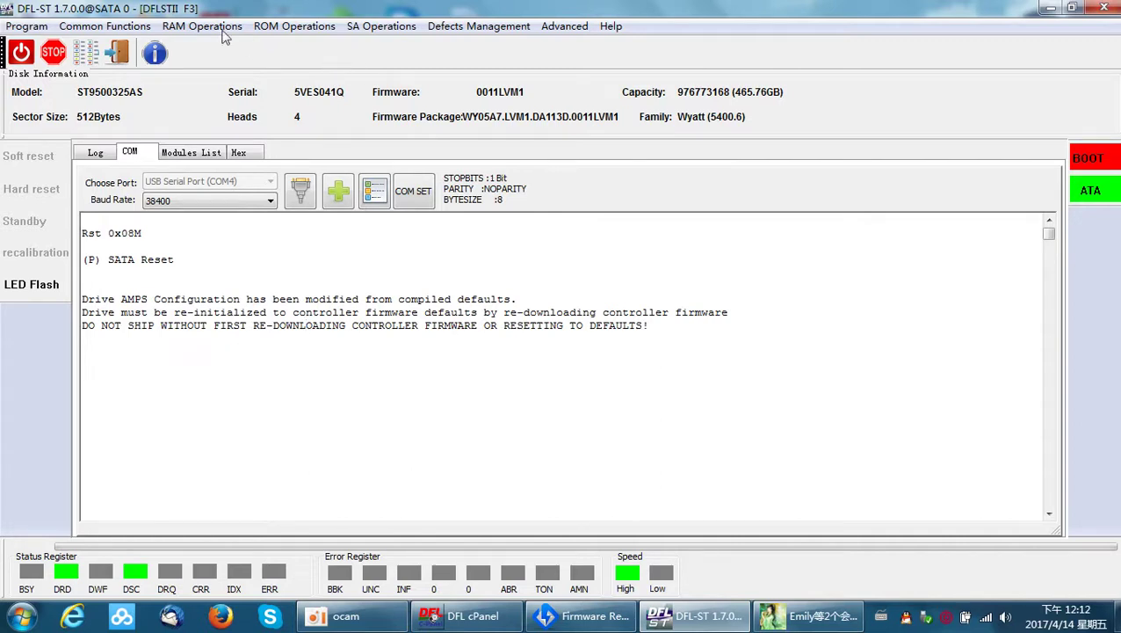
- Recheck the RAM operations, the firmware modules list with module 08, the drive log and the COM output
left_click(184, 26)
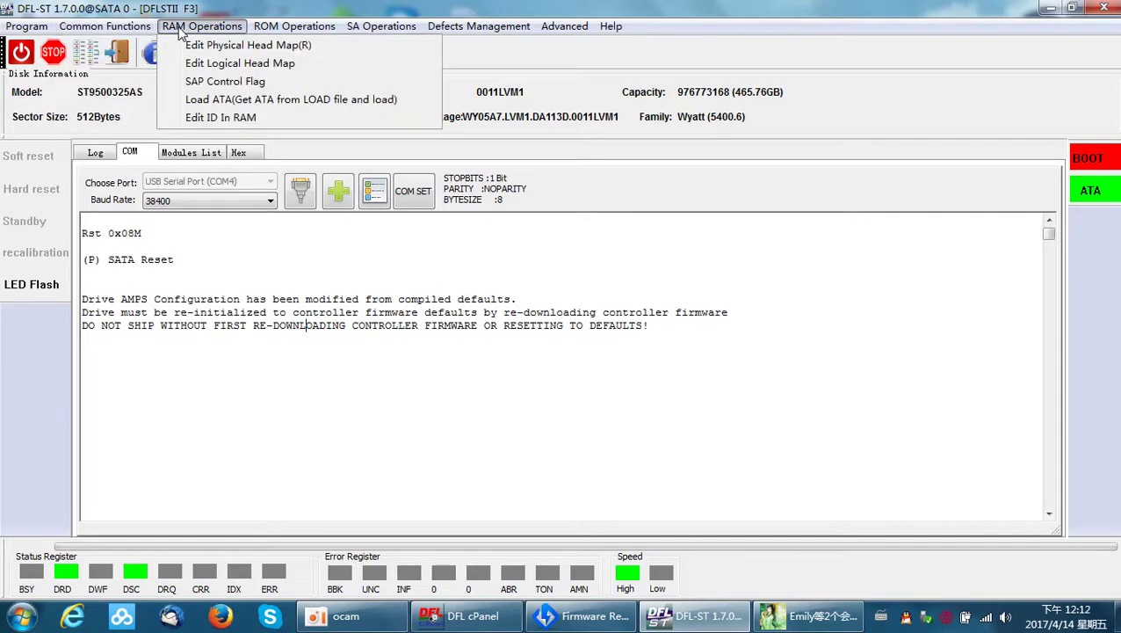
left_click(185, 270)
left_click(191, 156)
left_click(239, 306)
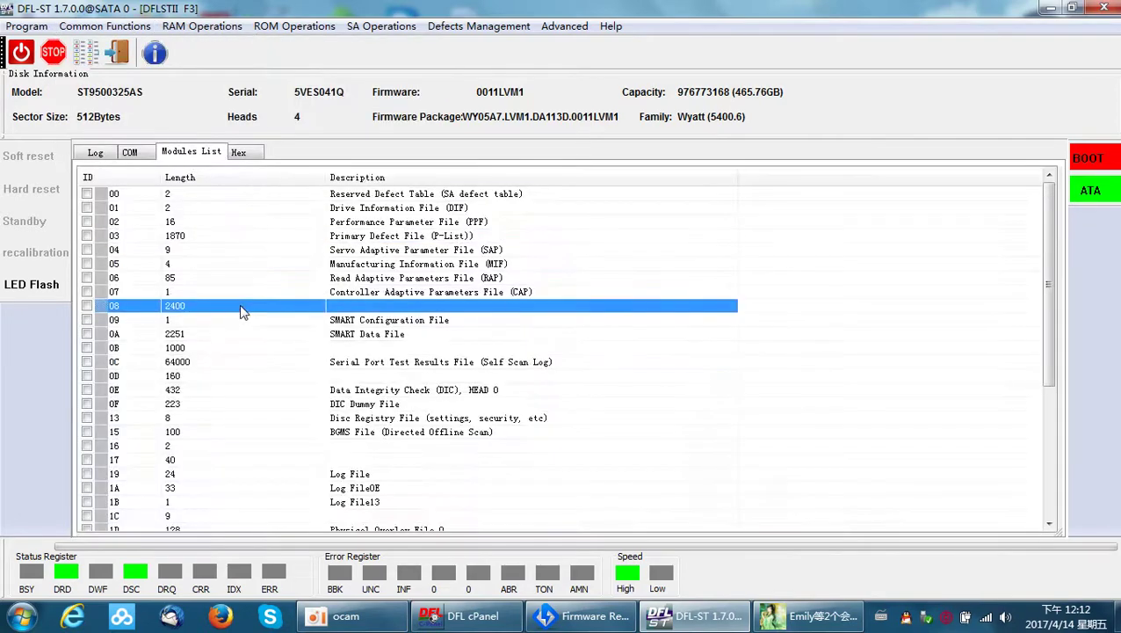
left_click(105, 157)
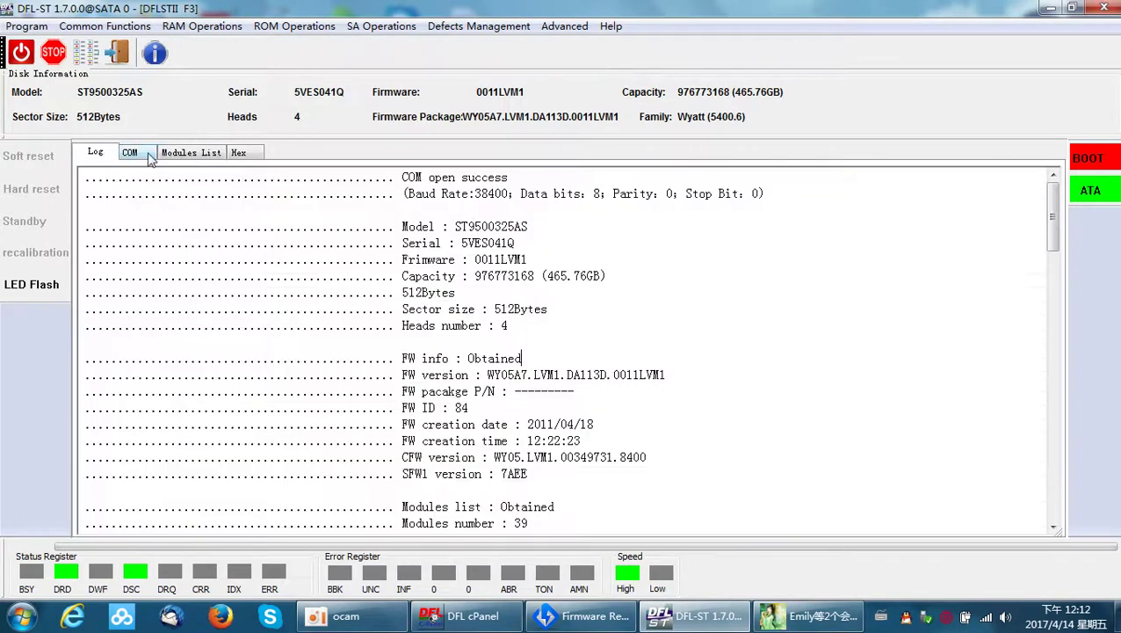
left_click(150, 157)
left_click(187, 154)
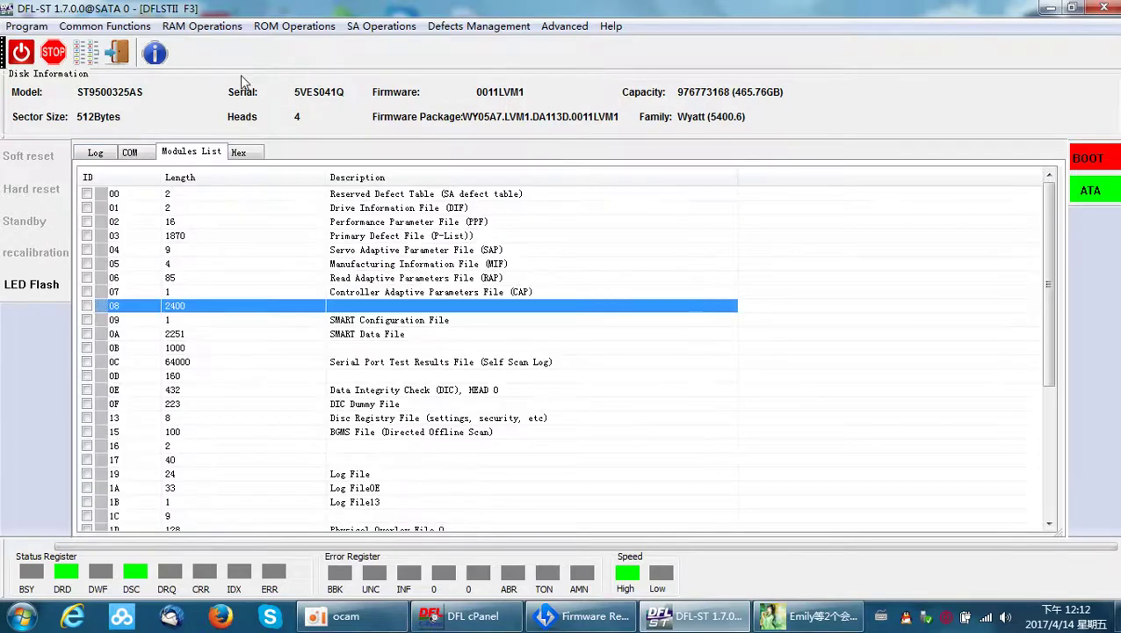